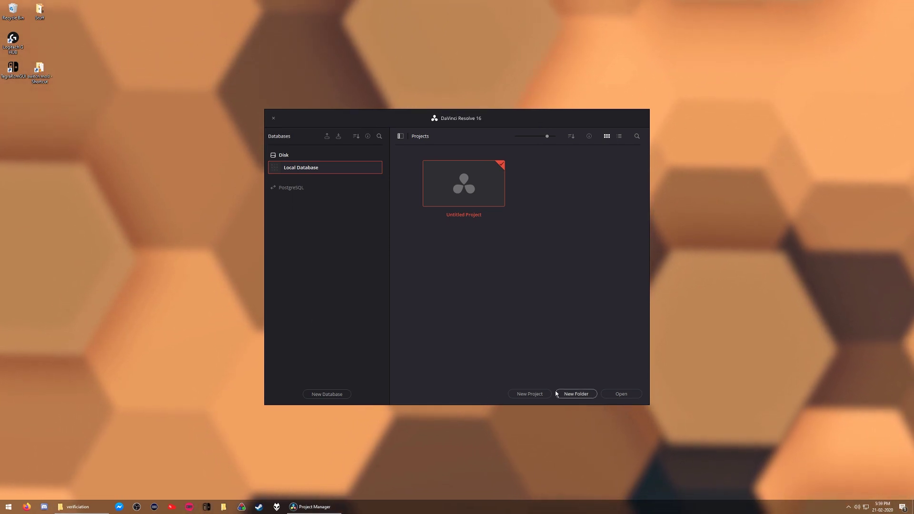
# - Create a new project with the default name
pyautogui.click(530, 393)
pyautogui.click(505, 269)
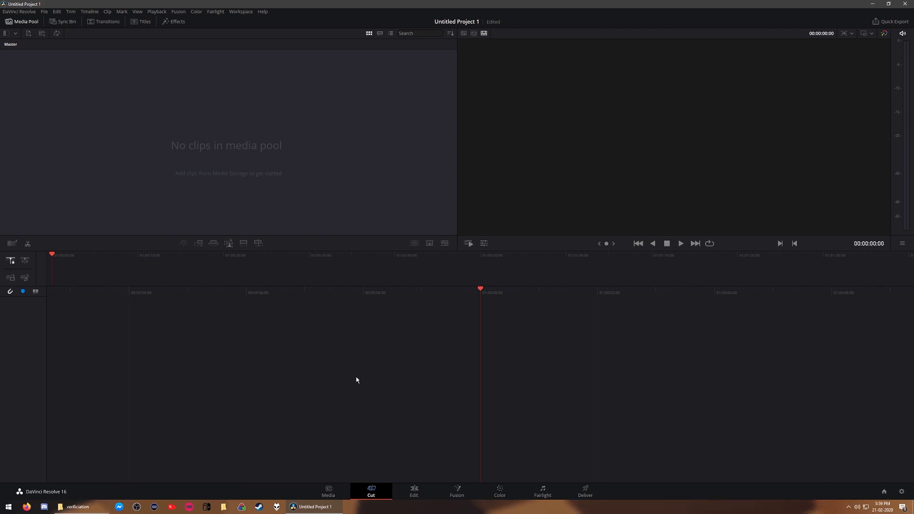
pyautogui.hotkey('alt', 'Tab')
pyautogui.moveTo(294, 348); pyautogui.dragTo(383, 512)
pyautogui.click(284, 354)
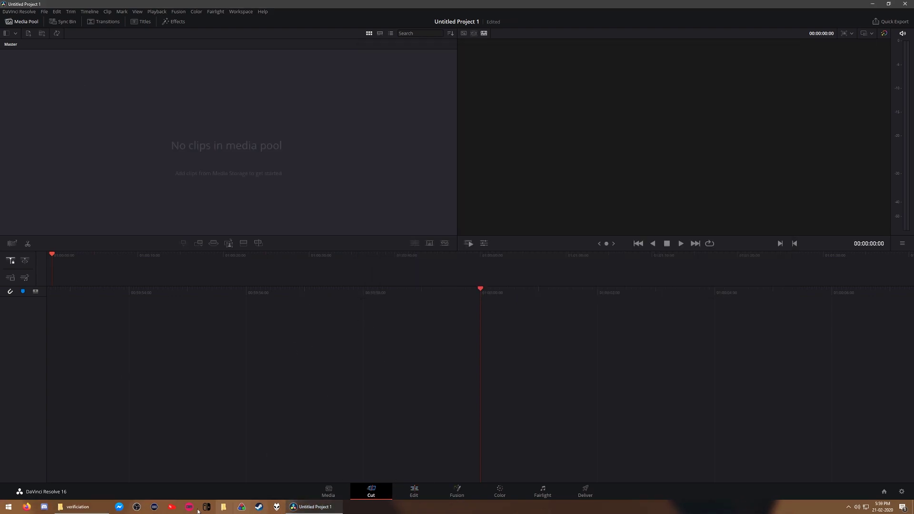
pyautogui.click(76, 507)
pyautogui.moveTo(457, 90); pyautogui.dragTo(442, 314)
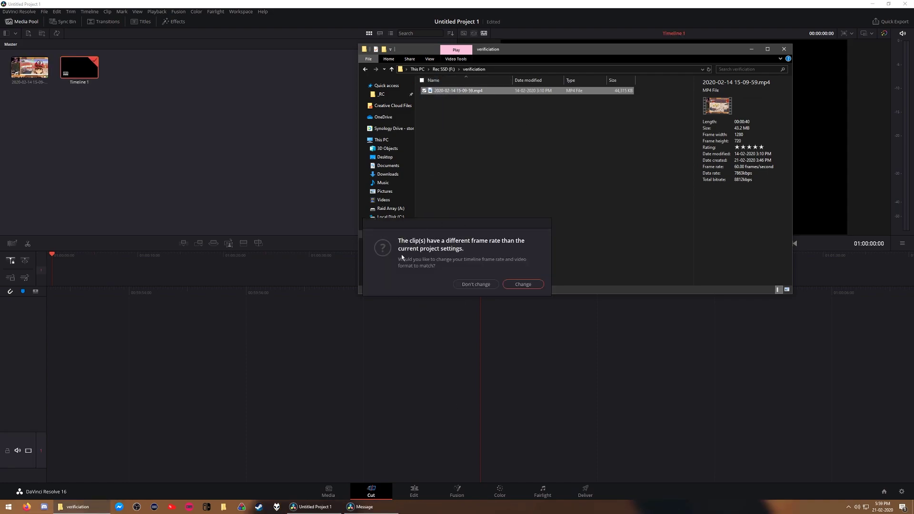
pyautogui.click(523, 285)
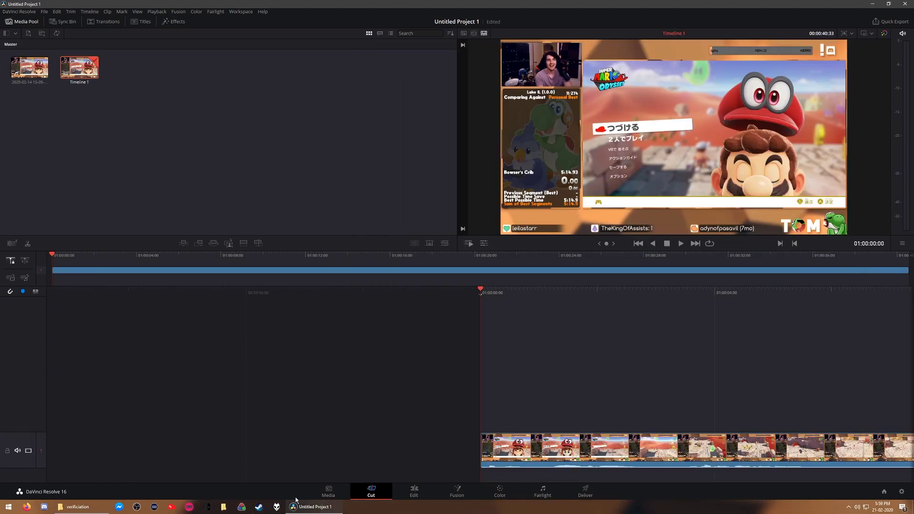
# - Switch to the Edit page and make sure the Media Pool is shown
pyautogui.click(426, 495)
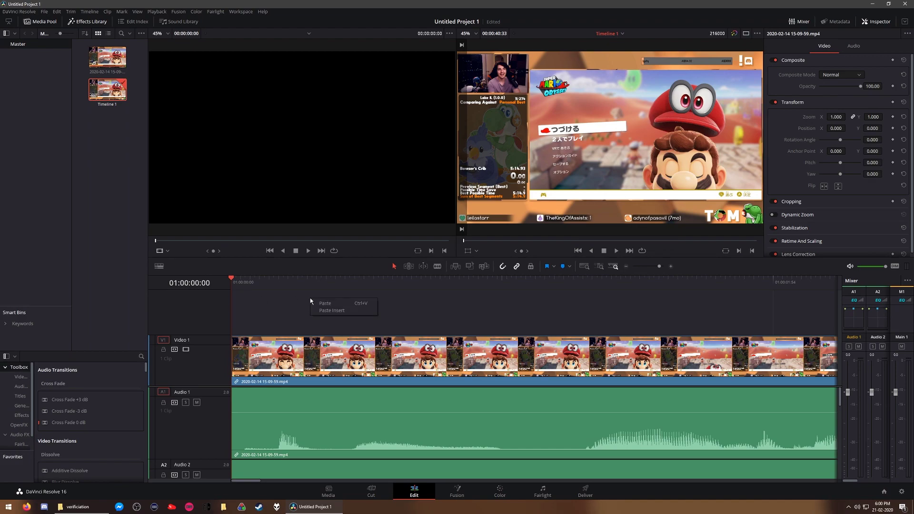
pyautogui.click(120, 112)
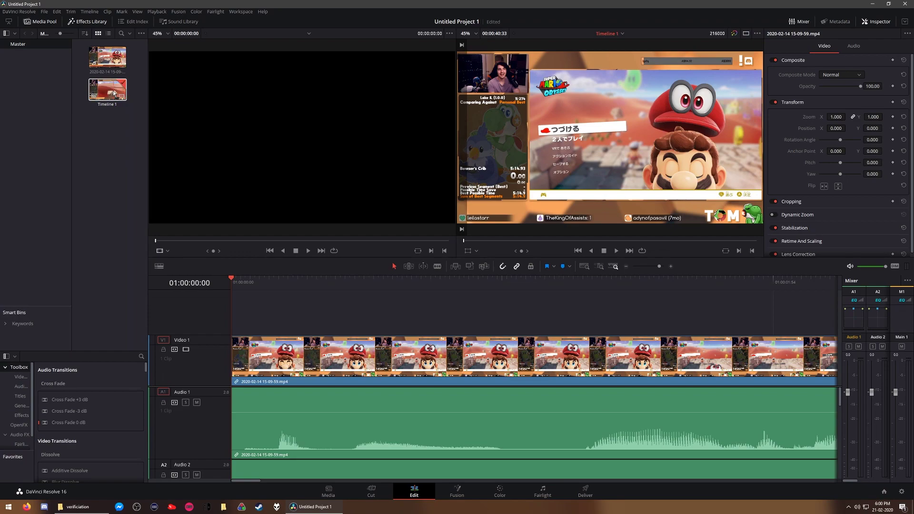
pyautogui.click(240, 11)
pyautogui.moveTo(270, 45)
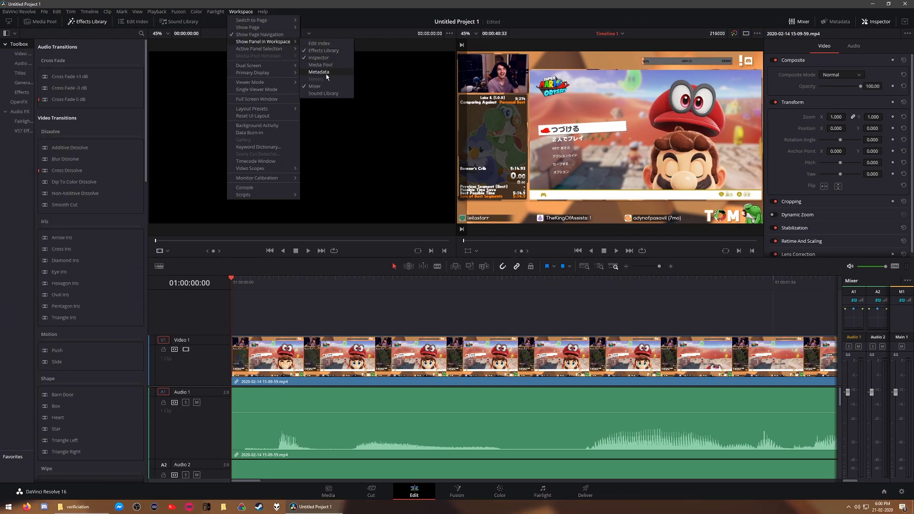
pyautogui.click(322, 65)
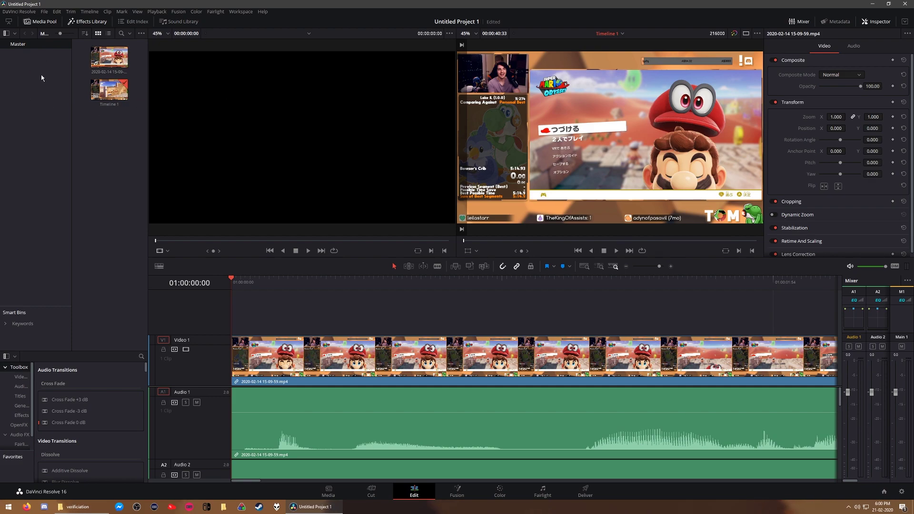
# - Set the starting timecode of Timeline 1 to 00:00:00:00
pyautogui.rightClick(107, 89)
pyautogui.moveTo(164, 95)
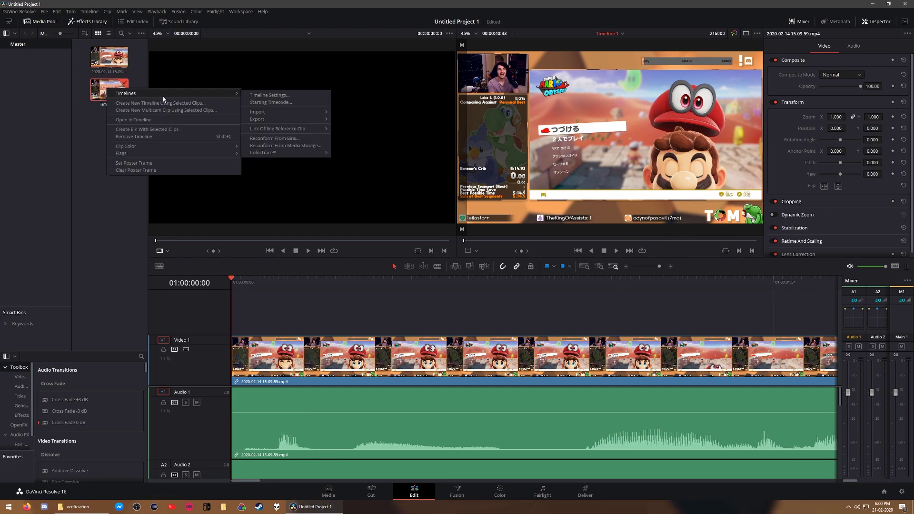
pyautogui.click(285, 103)
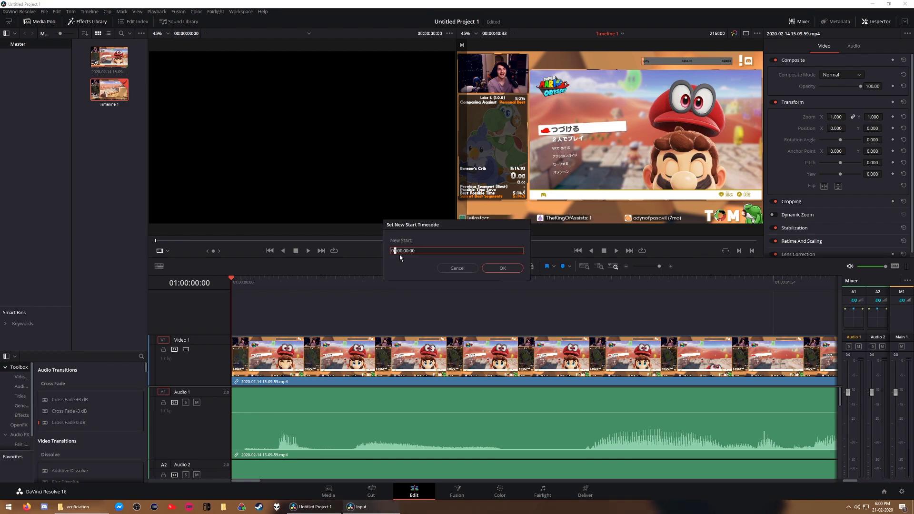
pyautogui.click(502, 268)
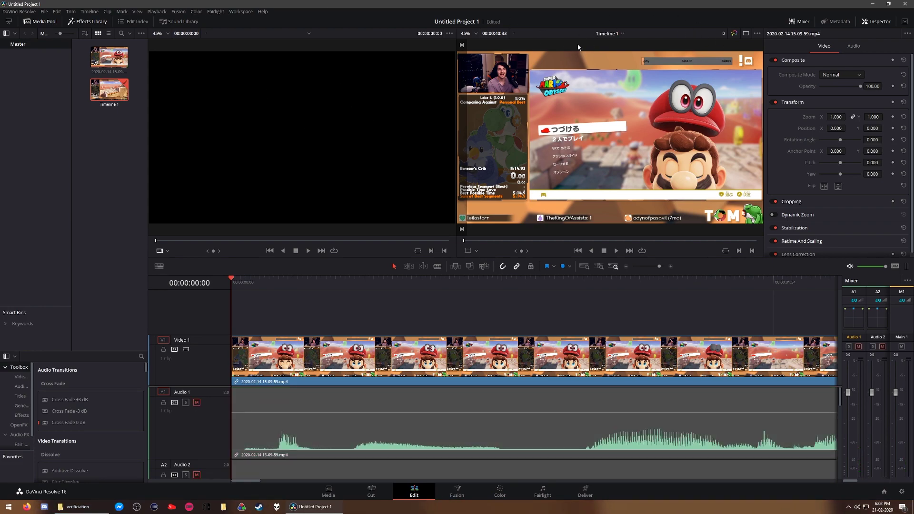
# - Try the Record Timecode and Record Frame displays in the timeline viewer, ending on Source Timecode
pyautogui.click(724, 35)
pyautogui.click(721, 42)
pyautogui.click(717, 34)
pyautogui.click(702, 51)
pyautogui.click(721, 35)
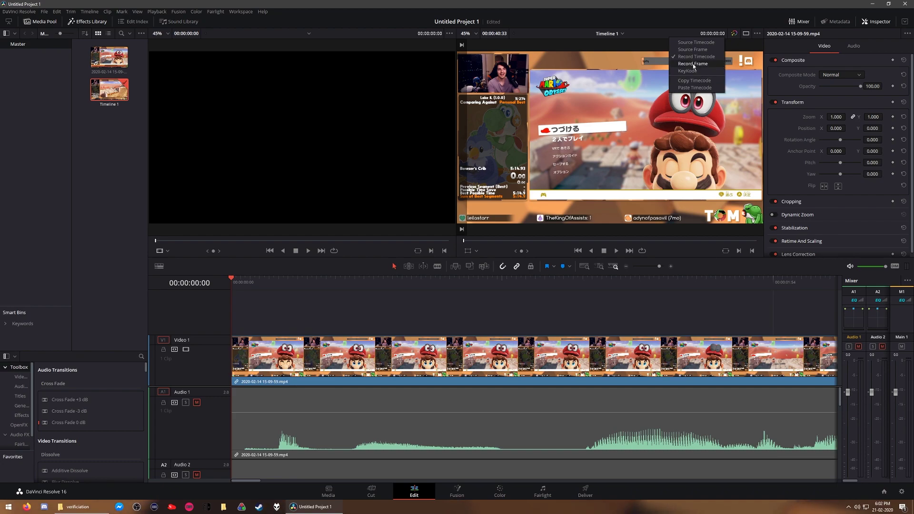
pyautogui.click(693, 64)
pyautogui.click(723, 33)
pyautogui.click(701, 47)
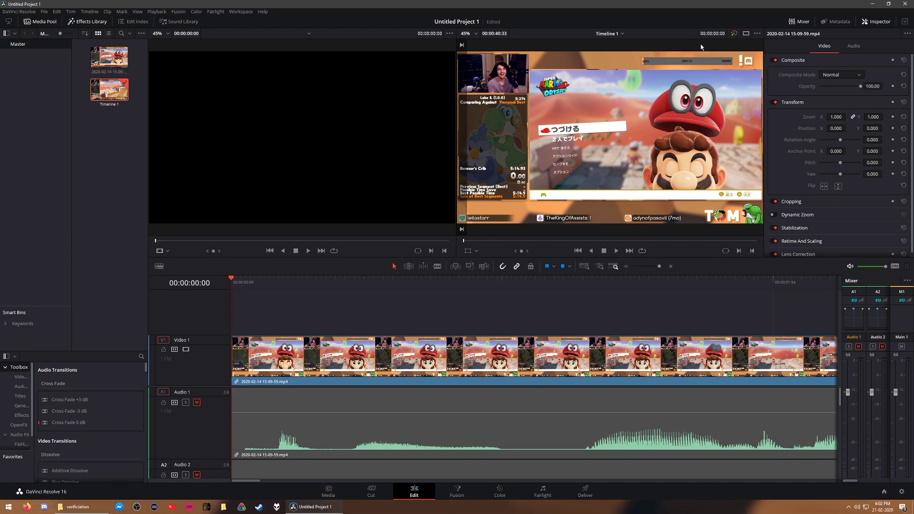
# - Split the clip at 00:00:00:18, delete the part before the cut and move the remainder to the timeline start
pyautogui.click(317, 286)
pyautogui.hotkey('ctrl', 'b')
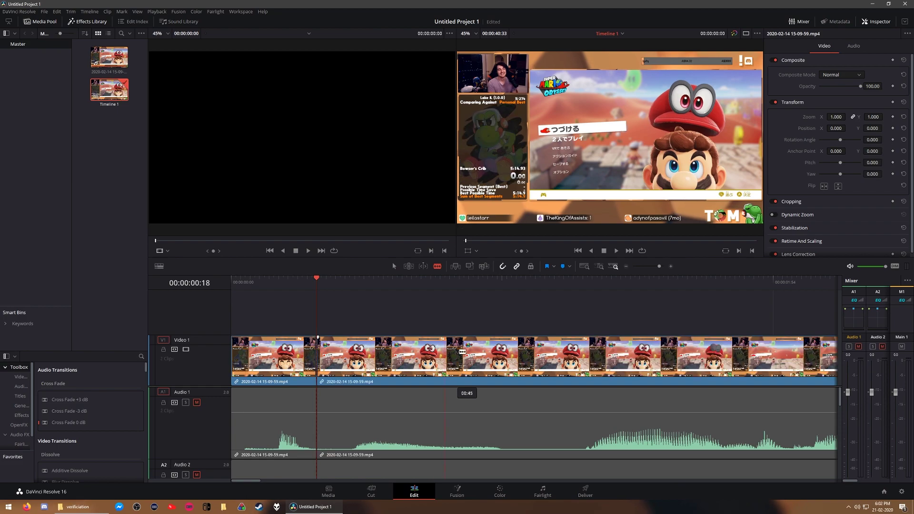
pyautogui.click(270, 354)
pyautogui.press('BackSpace')
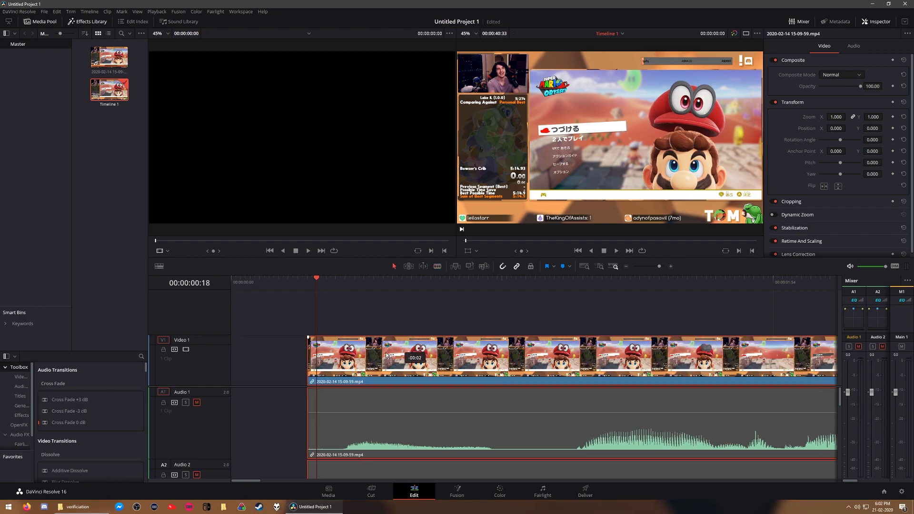
pyautogui.click(336, 283)
pyautogui.press('Home')
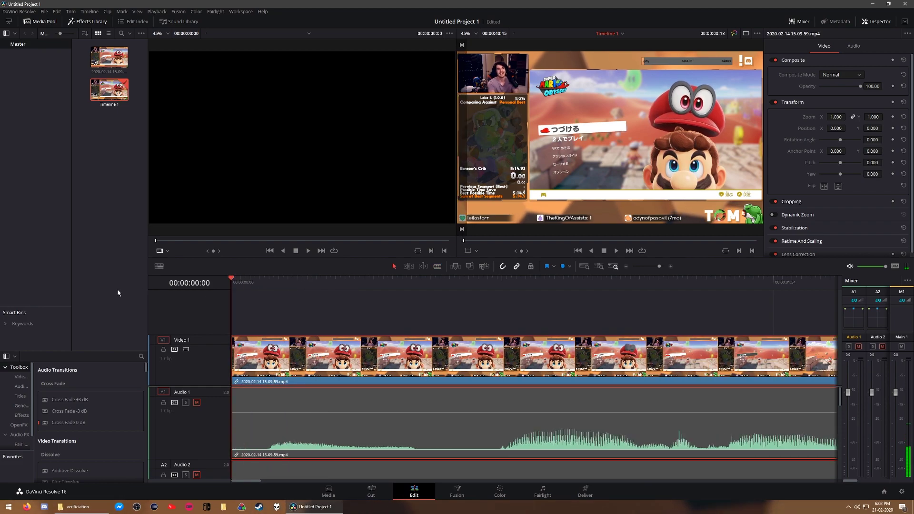
# - Show Record Frame in the timeline viewer, split the clip at 00:00:00:12 and 00:00:01:54, and delete both outer pieces
pyautogui.rightClick(716, 35)
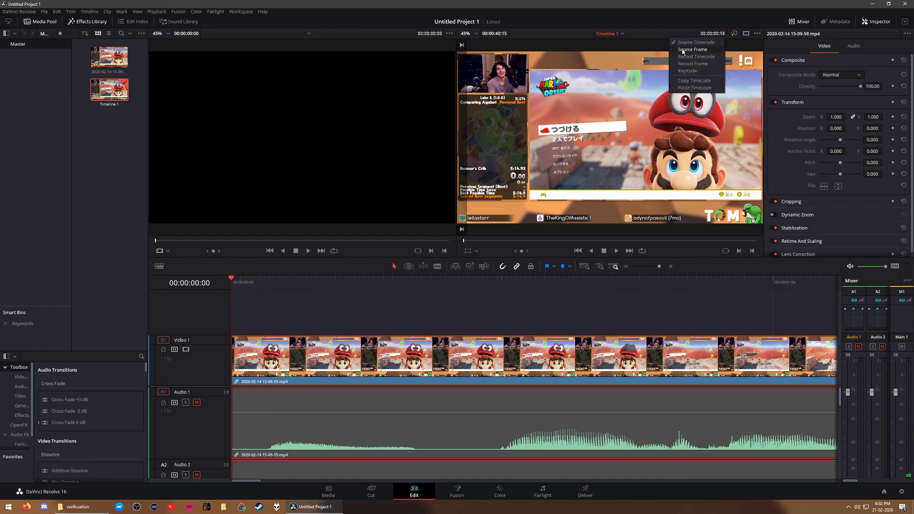
pyautogui.click(698, 65)
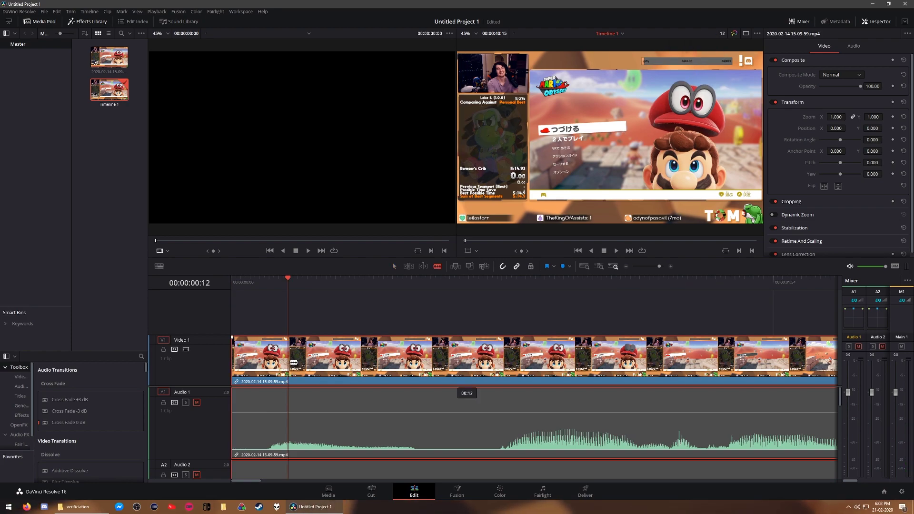
pyautogui.hotkey('ctrl', 'b')
pyautogui.moveTo(663, 281); pyautogui.dragTo(773, 279)
pyautogui.hotkey('ctrl', 'b')
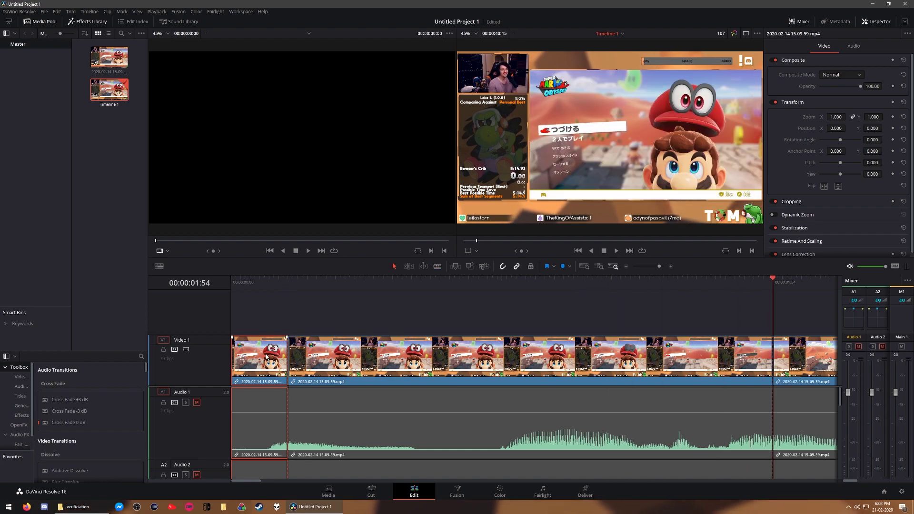
pyautogui.press('BackSpace')
pyautogui.click(800, 361)
pyautogui.press('BackSpace')
pyautogui.click(260, 361)
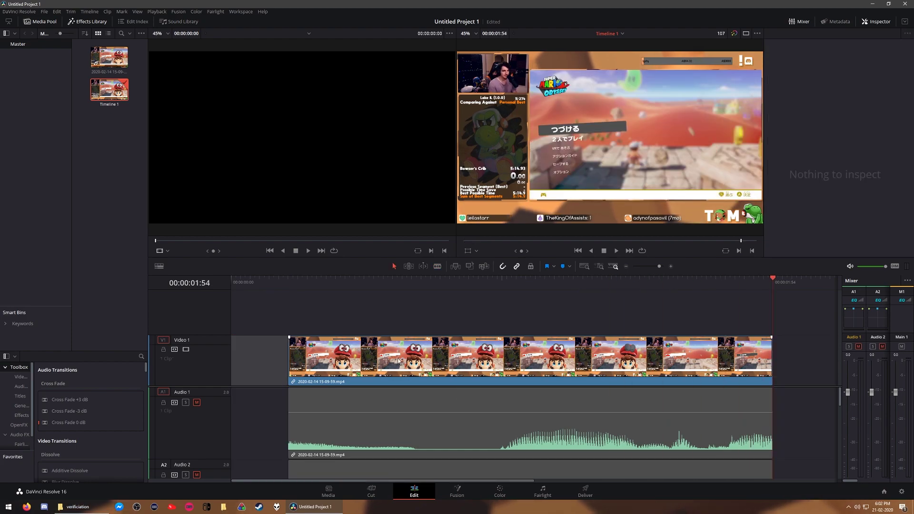
# - Move the remaining clip to the timeline start and place the playhead at its end, 00:00:01:42
pyautogui.moveTo(398, 361); pyautogui.dragTo(314, 360)
pyautogui.moveTo(715, 283); pyautogui.dragTo(699, 284)
pyautogui.click(715, 281)
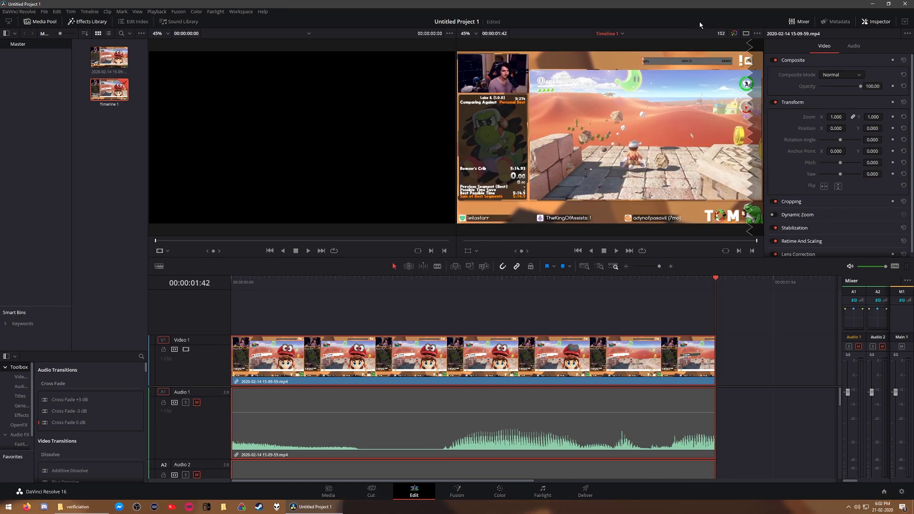
# - Switch to FPS Converter and convert a frame count of 102 at 60 FPS, rounded to 2 decimal places
pyautogui.moveTo(913, 176); pyautogui.dragTo(667, 34)
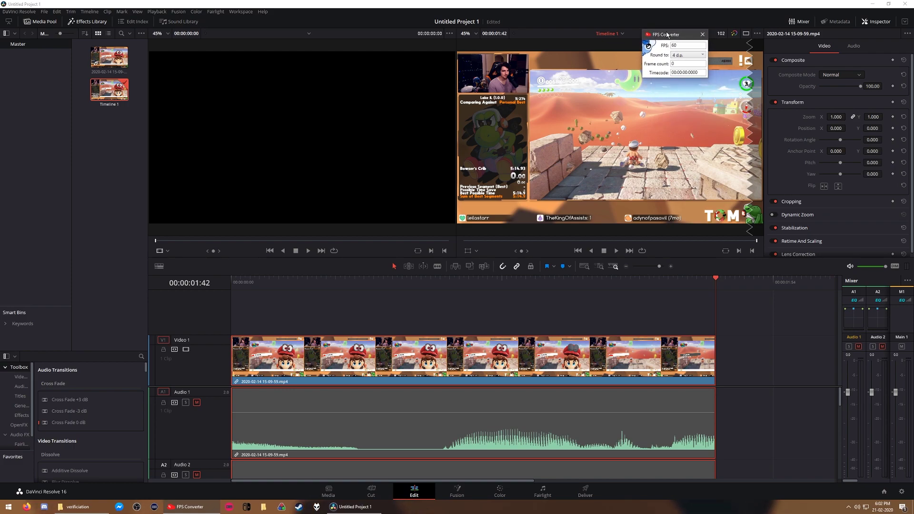
pyautogui.doubleClick(689, 45)
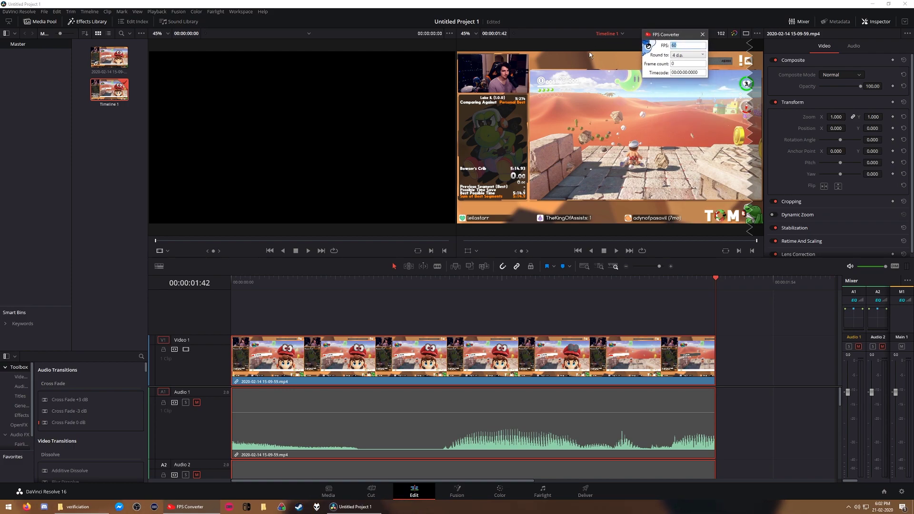
pyautogui.write('102')
pyautogui.click(688, 55)
pyautogui.click(698, 69)
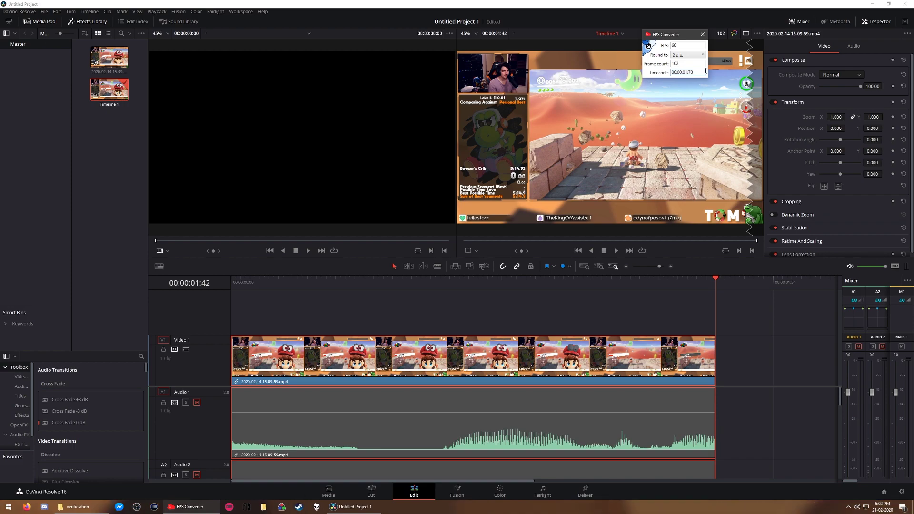
pyautogui.moveTo(695, 34); pyautogui.dragTo(627, 113)
# - Change the timeline viewer's display to Record Timecode and bring FPS Converter back up for comparison
pyautogui.rightClick(724, 34)
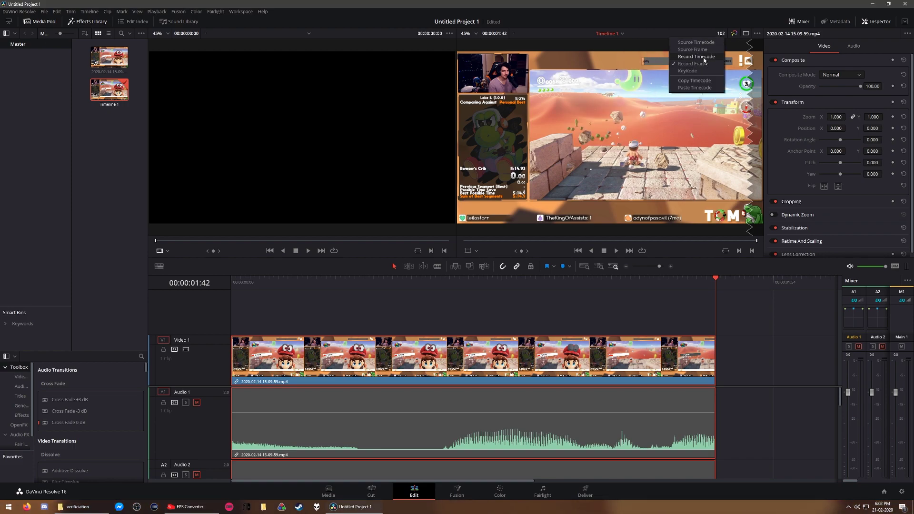
pyautogui.click(704, 57)
pyautogui.click(186, 506)
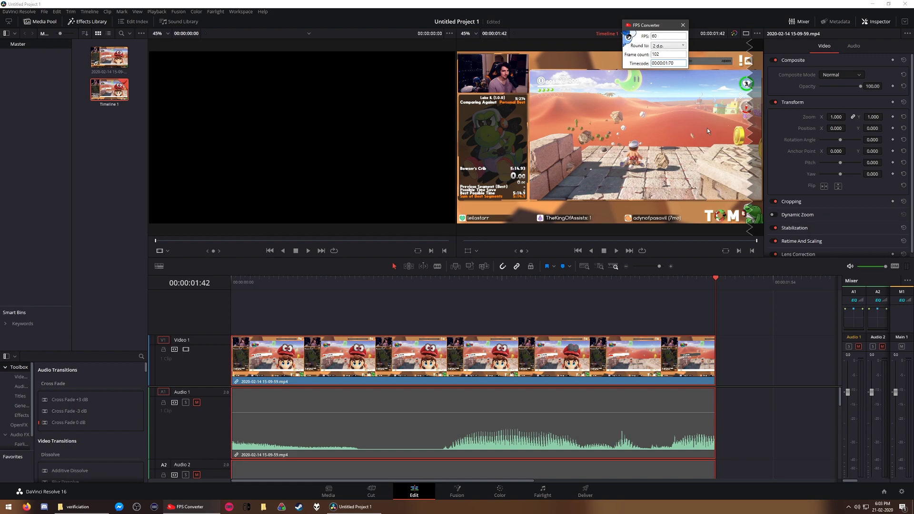
# - Move the playhead to 00:00:01:00, compare it with the timecode in FPS Converter, and close the converter
pyautogui.moveTo(714, 281); pyautogui.dragTo(515, 291)
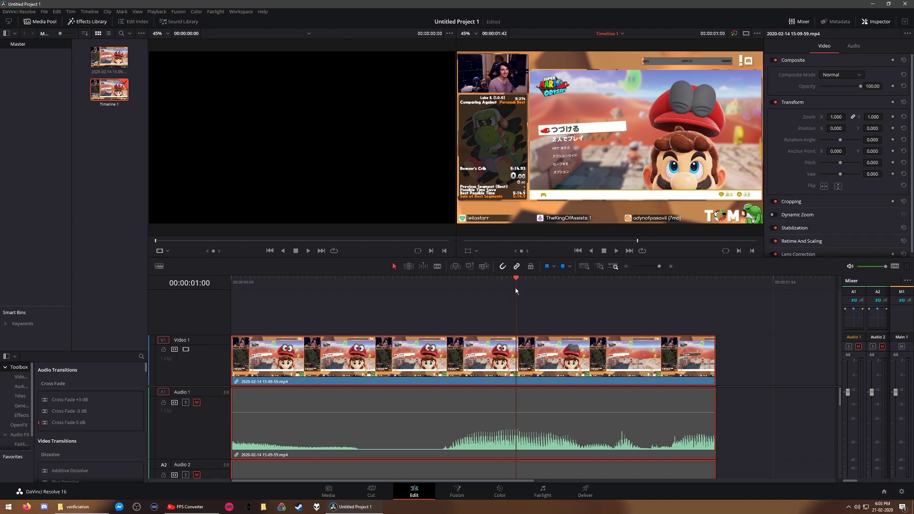
pyautogui.hotkey('alt', 'Tab')
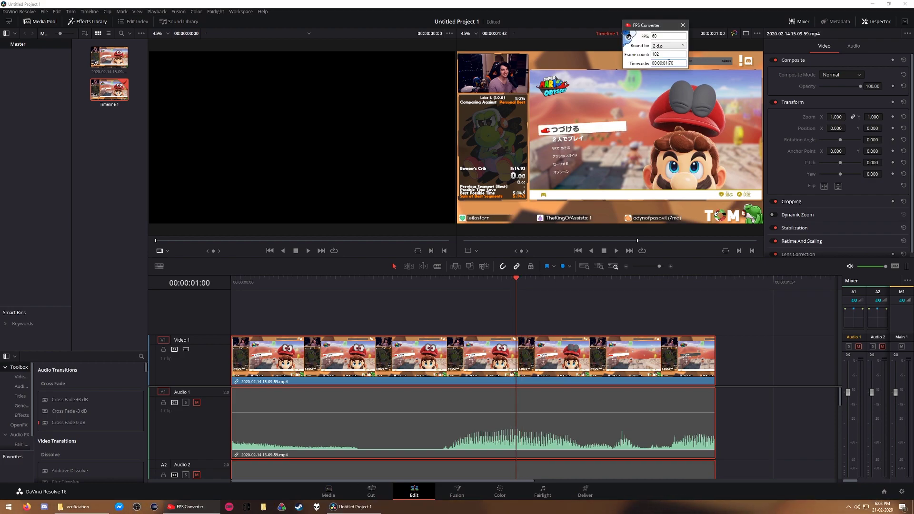
pyautogui.moveTo(665, 63); pyautogui.dragTo(614, 3)
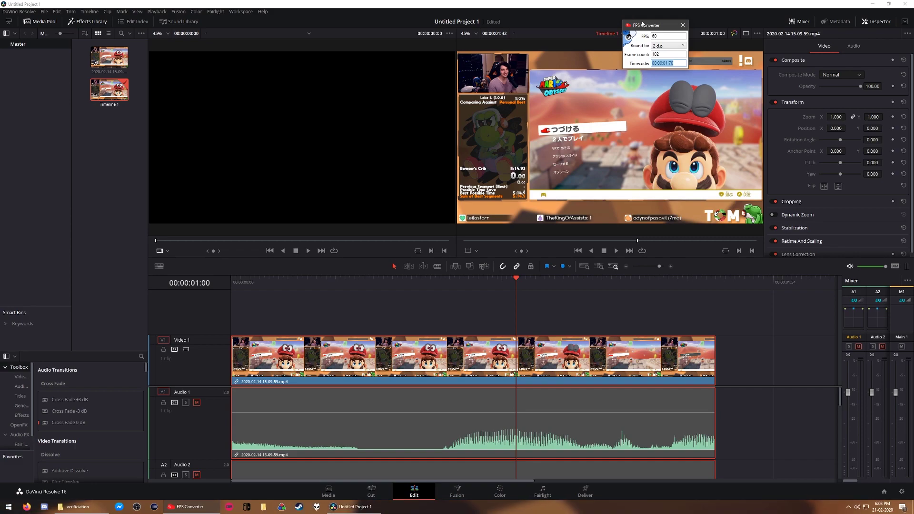
pyautogui.click(683, 24)
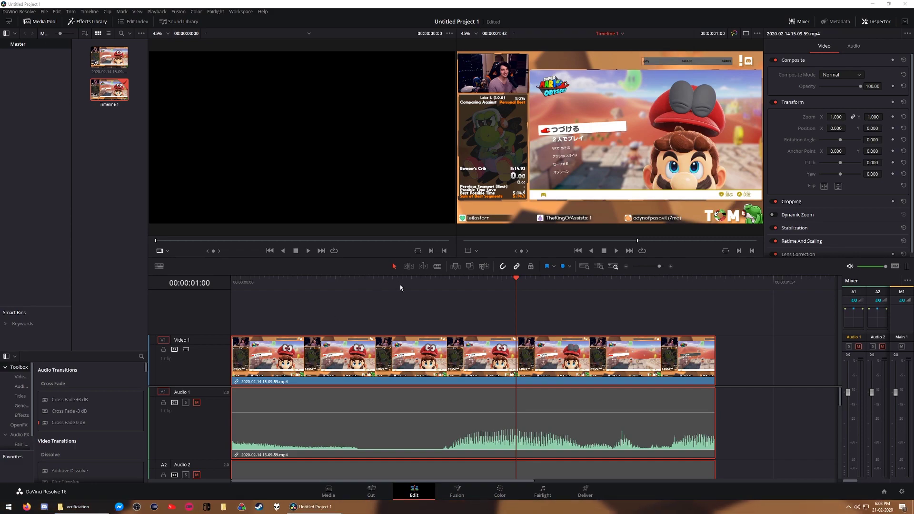
pyautogui.moveTo(400, 285); pyautogui.dragTo(224, 289)
pyautogui.press('Delete')
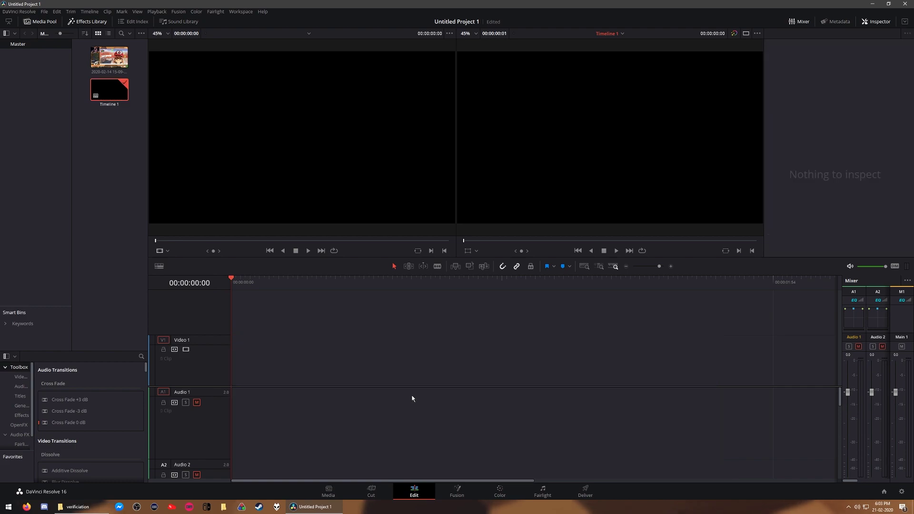
pyautogui.hotkey('alt', 'Tab')
pyautogui.moveTo(461, 91); pyautogui.dragTo(244, 362)
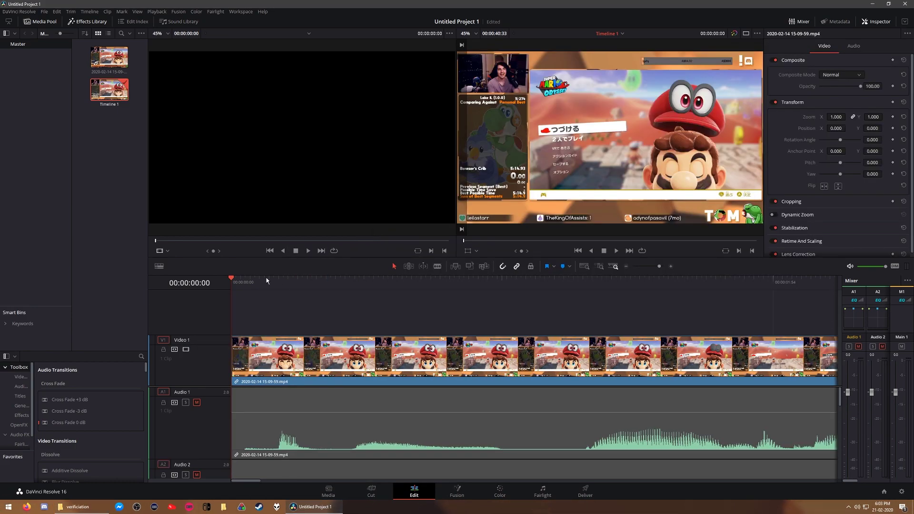
# - Cut the clip at 00:00:00:35 to remove everything before it, and move the remaining part to the start of the timeline
pyautogui.click(437, 268)
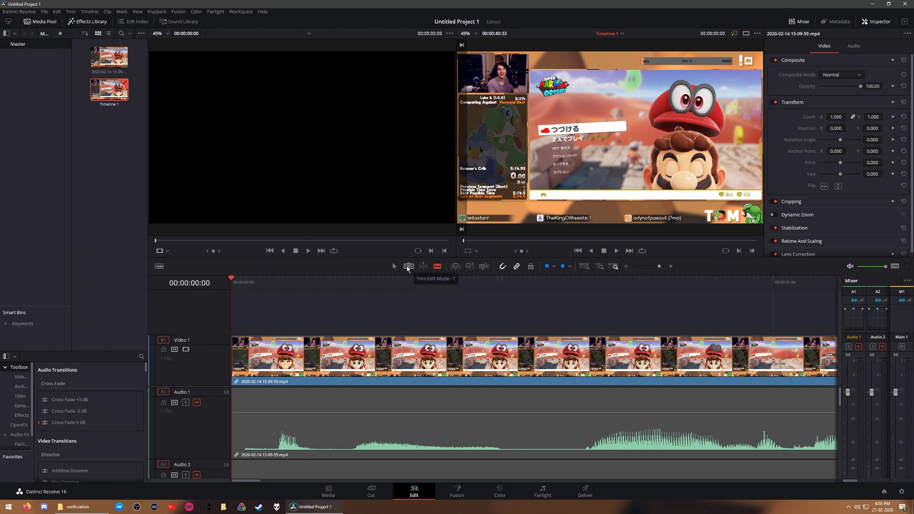
pyautogui.press('space')
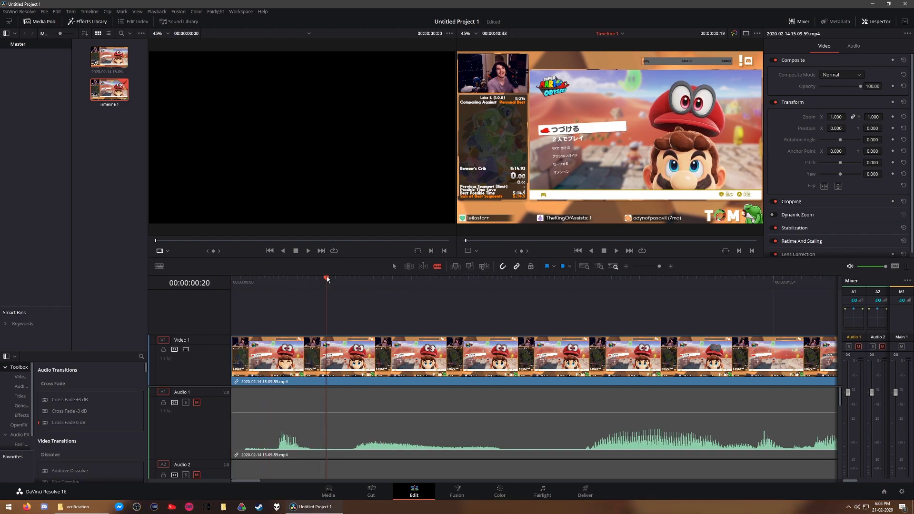
pyautogui.moveTo(502, 285); pyautogui.dragTo(398, 282)
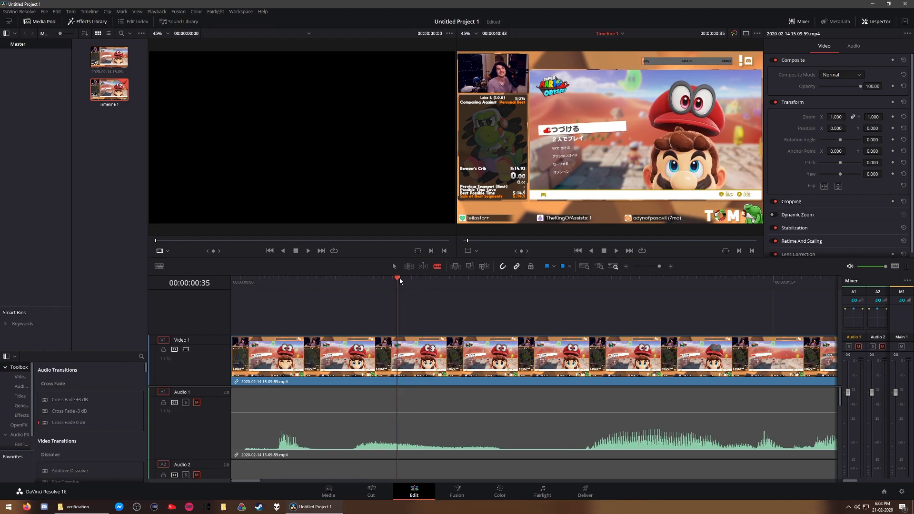
pyautogui.click(400, 364)
pyautogui.press('a')
pyautogui.click(327, 361)
pyautogui.press('BackSpace')
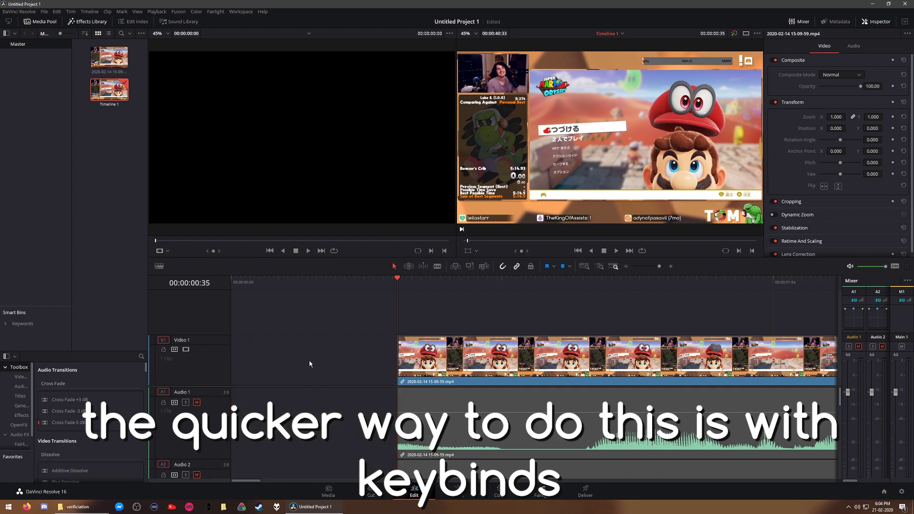
pyautogui.moveTo(495, 363); pyautogui.dragTo(330, 365)
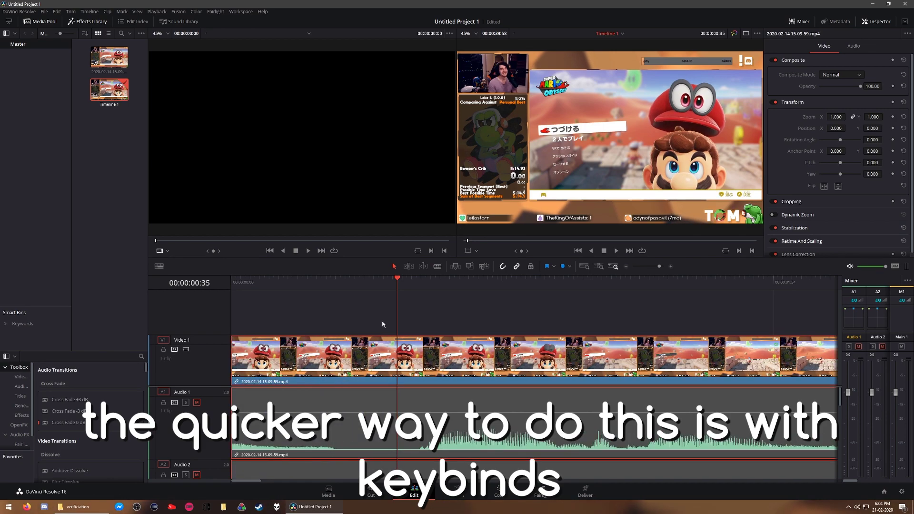
# - Split the clip at 00:00:02:01 and delete the part after the cut
pyautogui.moveTo(541, 257)
pyautogui.mouseDown()
pyautogui.moveTo(542, 278)
pyautogui.moveTo(542, 254)
pyautogui.mouseUp()
pyautogui.moveTo(709, 279); pyautogui.dragTo(806, 276)
pyautogui.press('b')
pyautogui.click(806, 347)
pyautogui.press('a')
pyautogui.click(824, 358)
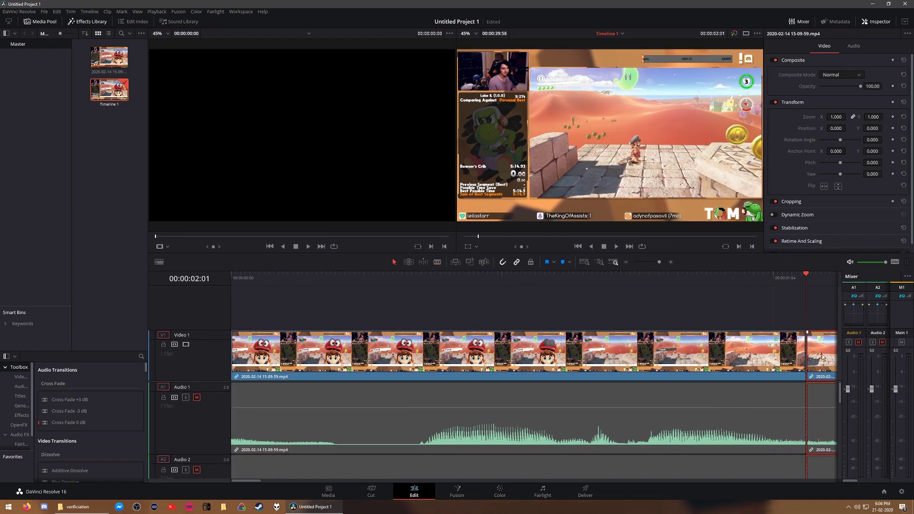
pyautogui.press('Delete')
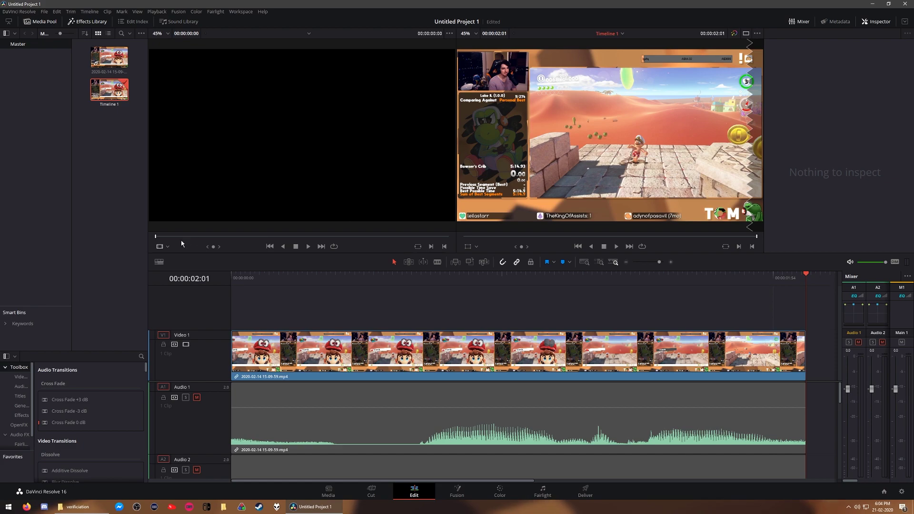
# - Show the timeline viewer's position as a frame count and convert 121 frames at 60 FPS in FPS Converter
pyautogui.click(710, 33)
pyautogui.write('121')
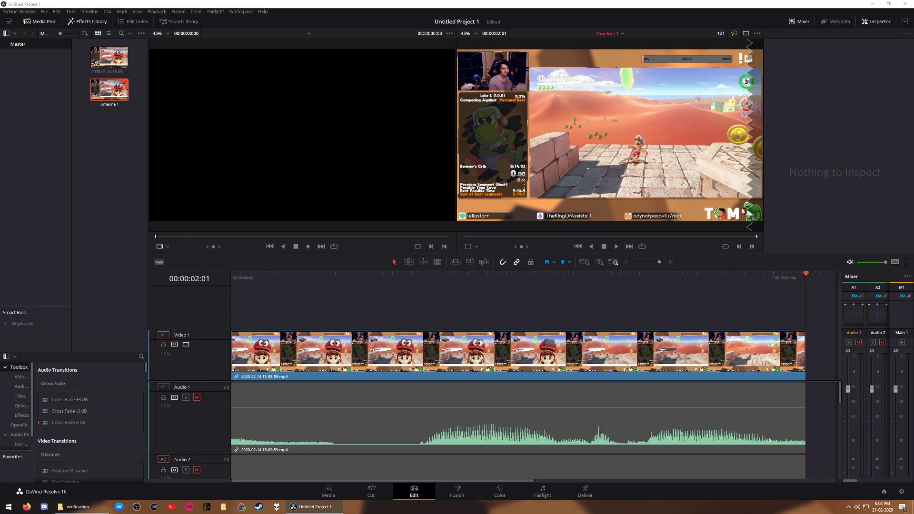
pyautogui.doubleClick(675, 68)
pyautogui.write('121')
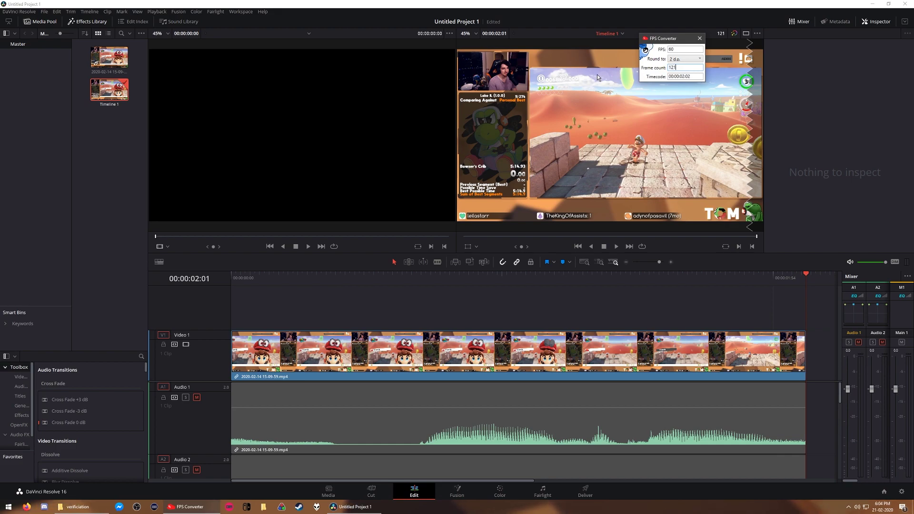